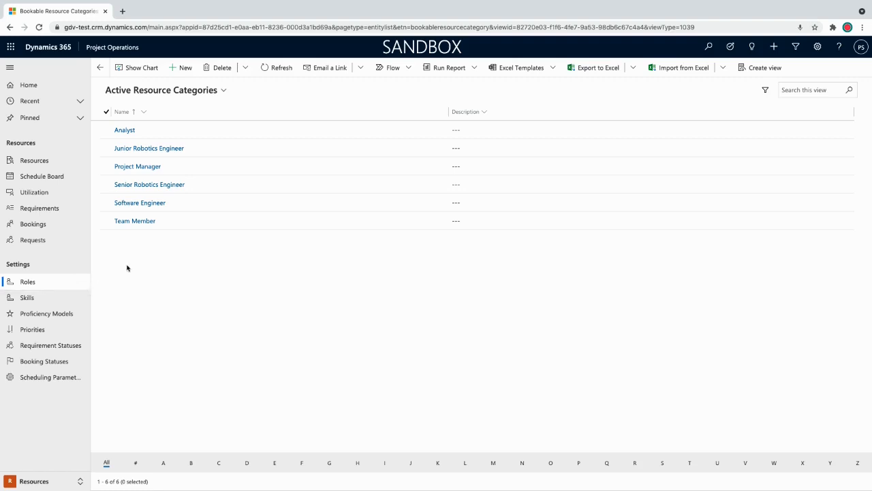
Step: Create a resource role named Operations Lead with the billing type Chargeable and save it
{"action": "left_click", "coordinate": [186, 71]}
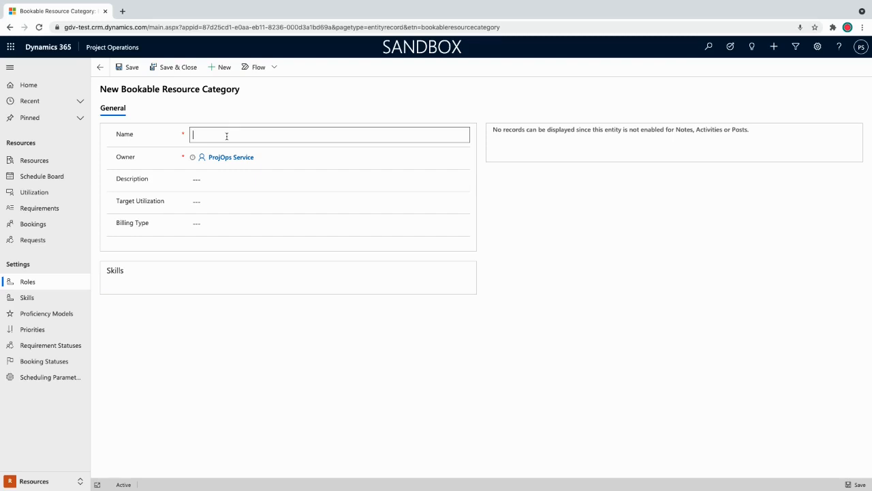
{"action": "type", "text": "Operations Lead"}
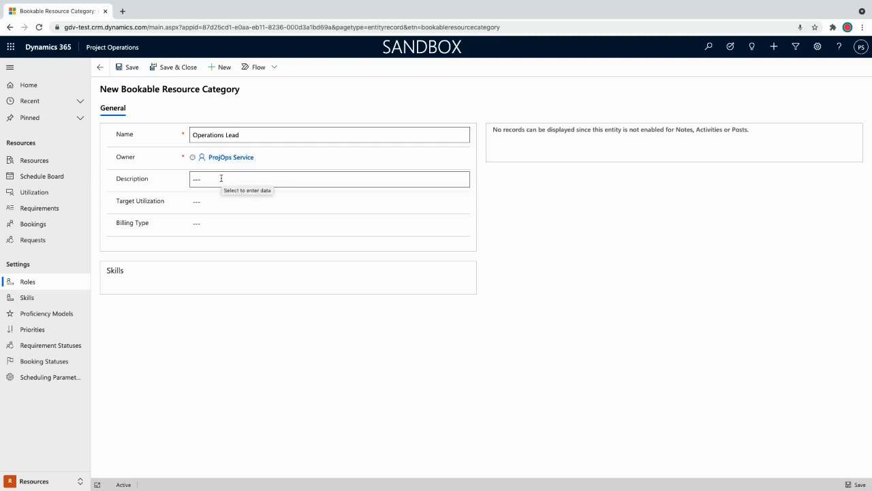
{"action": "left_click", "coordinate": [246, 223]}
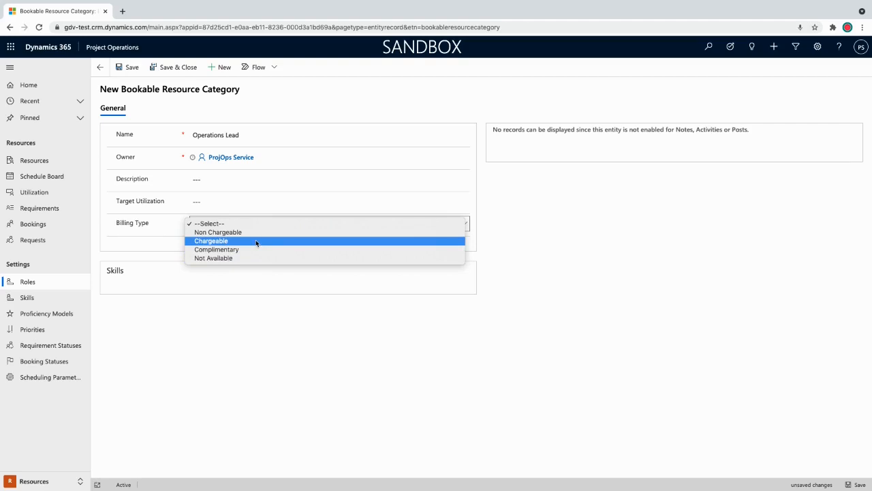
{"action": "left_click", "coordinate": [256, 241]}
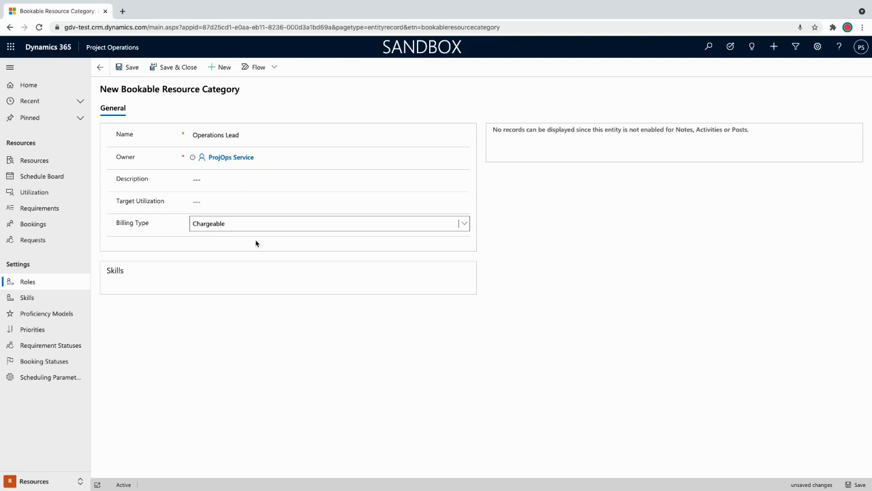
{"action": "left_click", "coordinate": [131, 68]}
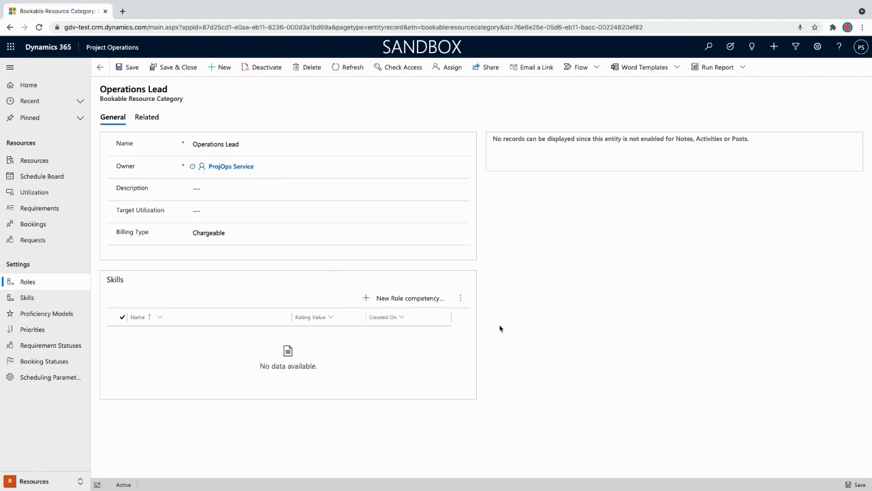
Step: Add the Data Visualization skill with Proficient proficiency to the Operations Lead role, then save and close the role
{"action": "left_click", "coordinate": [436, 302]}
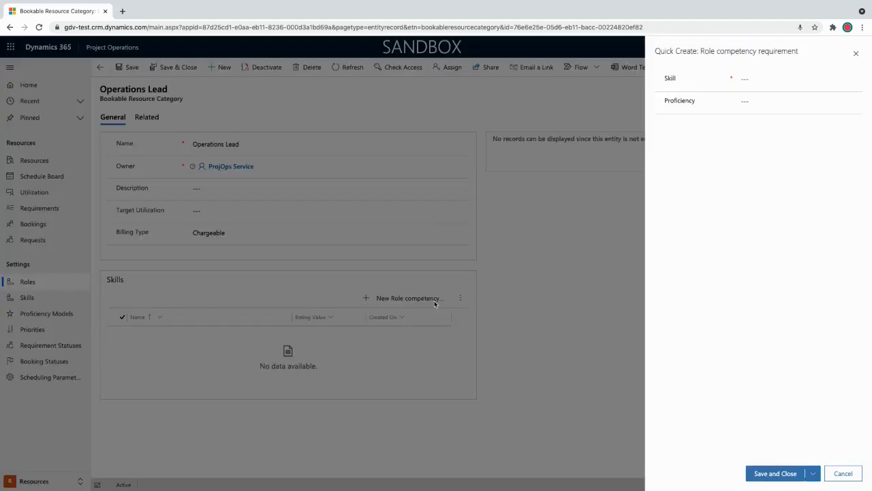
{"action": "left_click", "coordinate": [764, 79]}
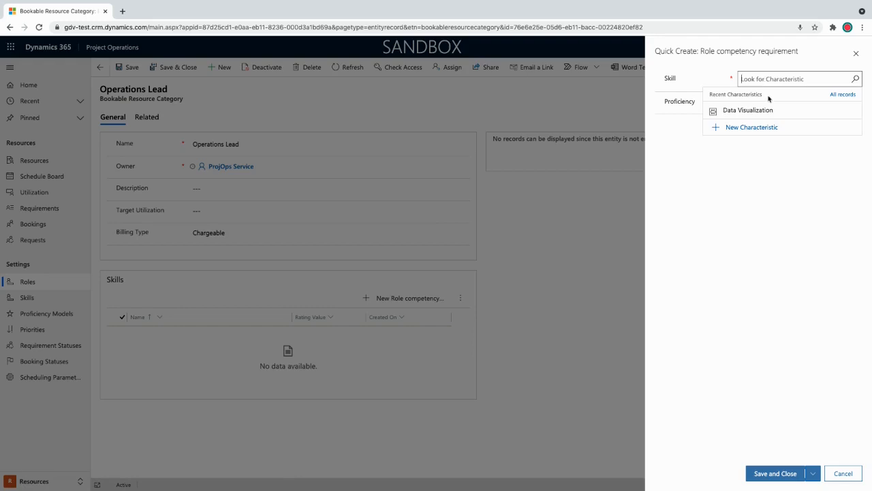
{"action": "left_click", "coordinate": [771, 111]}
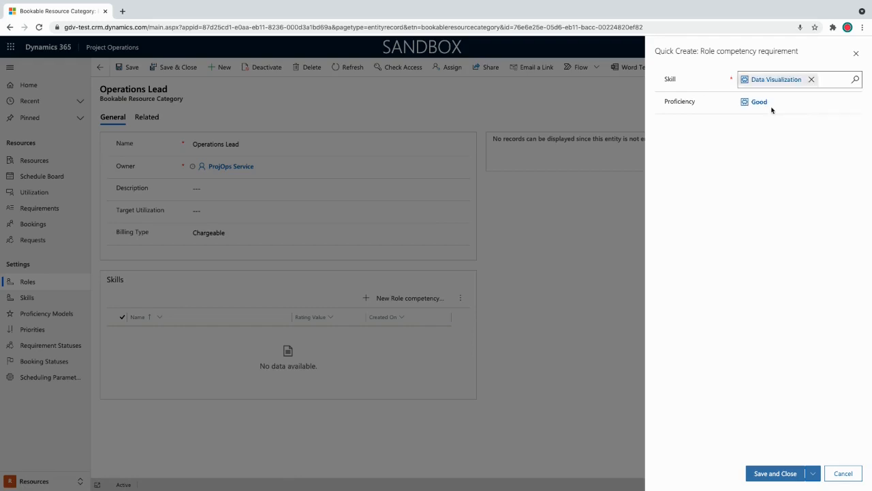
{"action": "left_click", "coordinate": [813, 104]}
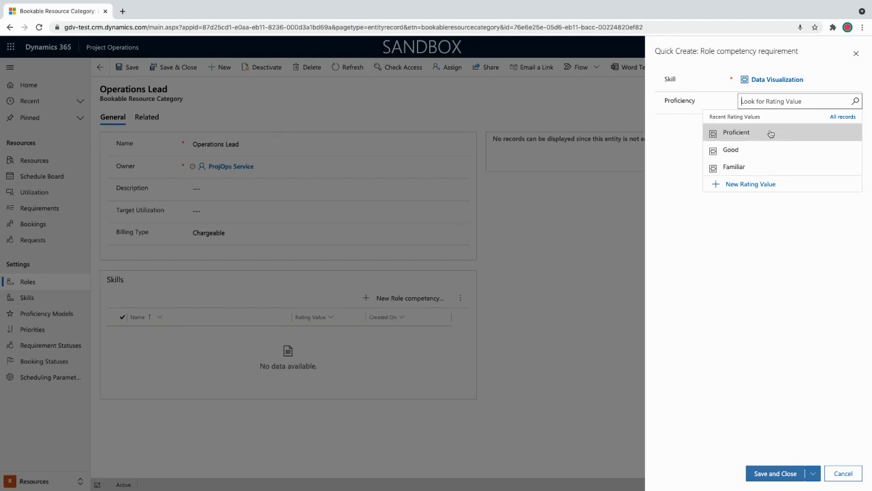
{"action": "left_click", "coordinate": [770, 133]}
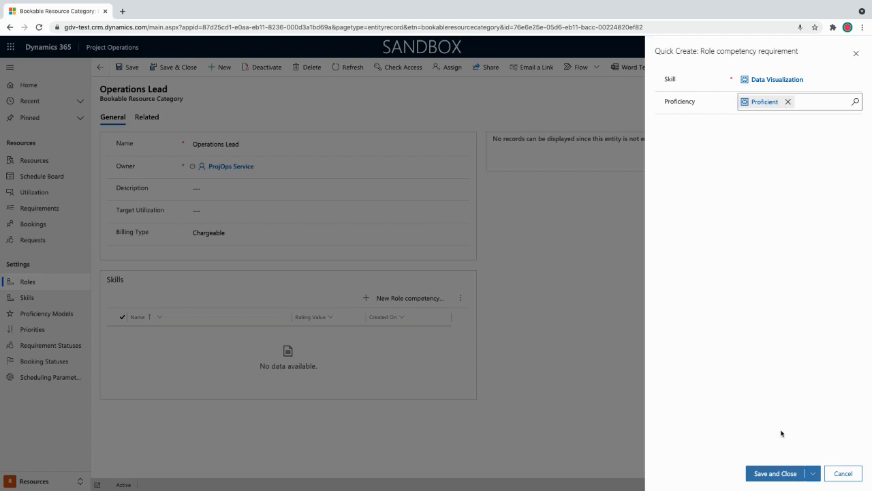
{"action": "left_click", "coordinate": [779, 472]}
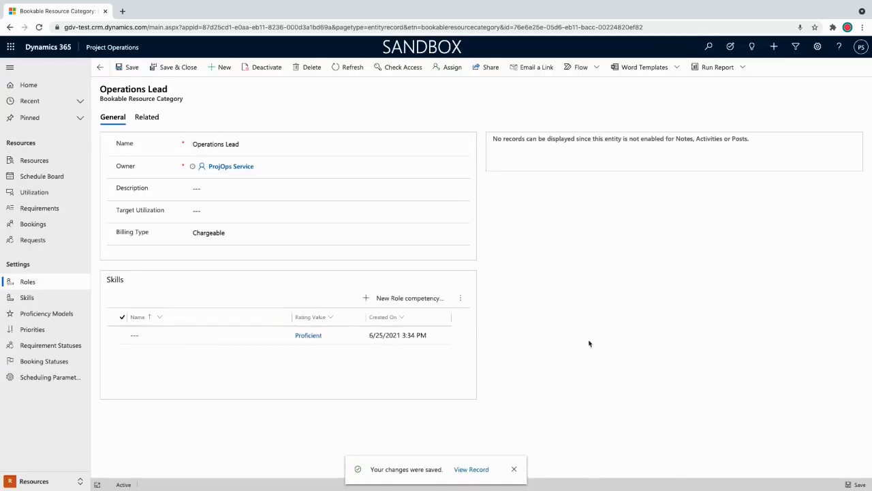
{"action": "left_click", "coordinate": [187, 74]}
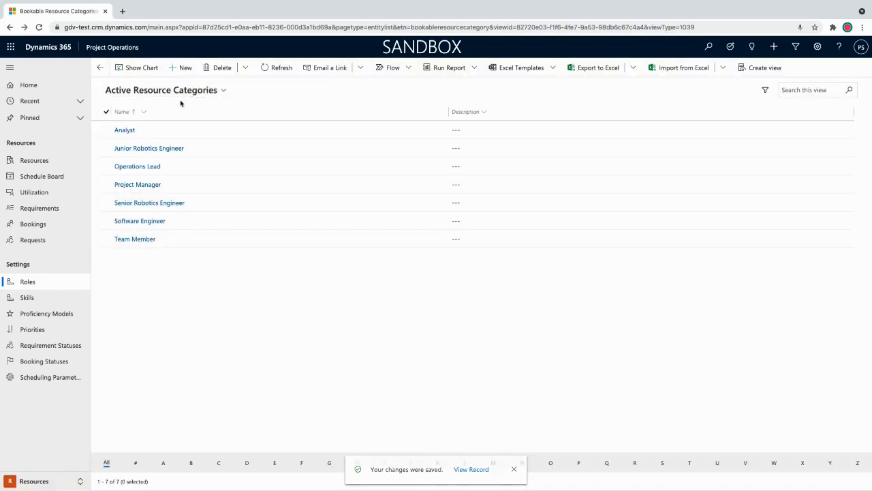
Step: Create a bookable resource of type Generic named "Operations Lead- Generic" and save it
{"action": "left_click", "coordinate": [59, 163]}
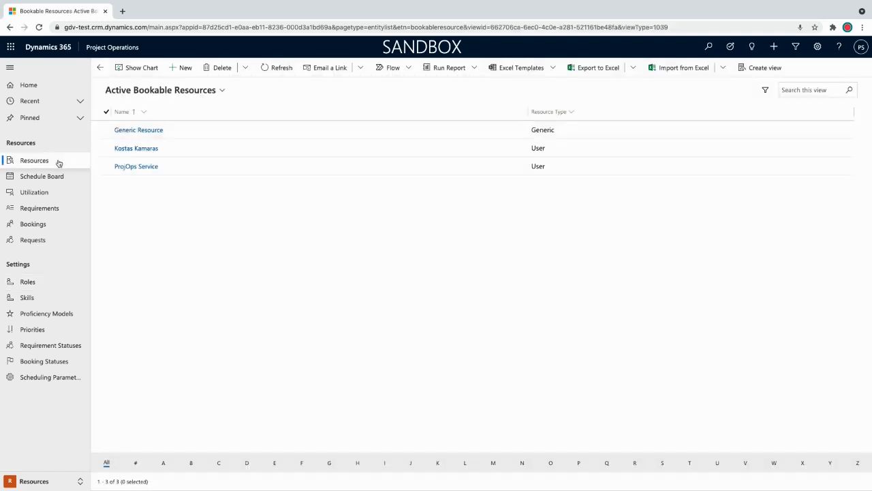
{"action": "left_click", "coordinate": [176, 69]}
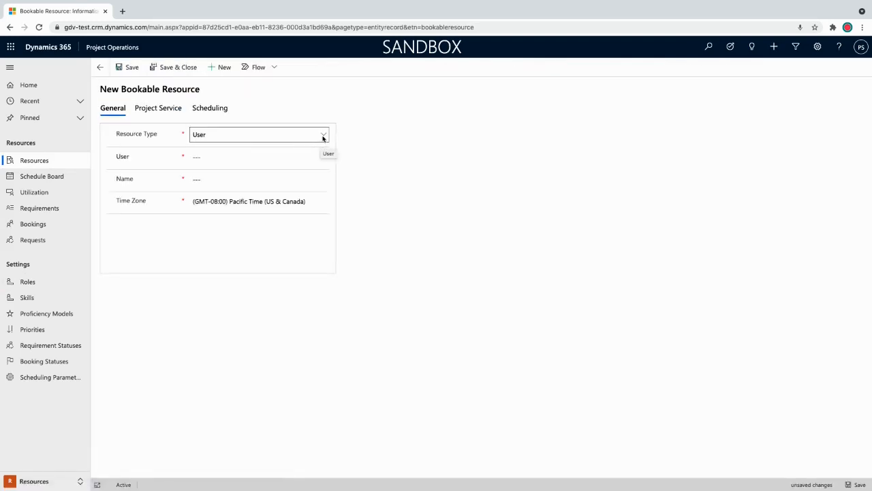
{"action": "left_click", "coordinate": [323, 136]}
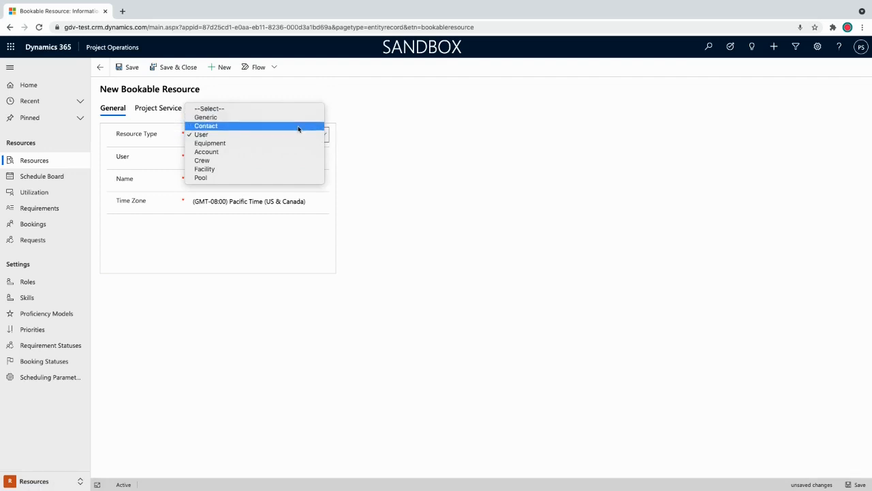
{"action": "left_click", "coordinate": [265, 117]}
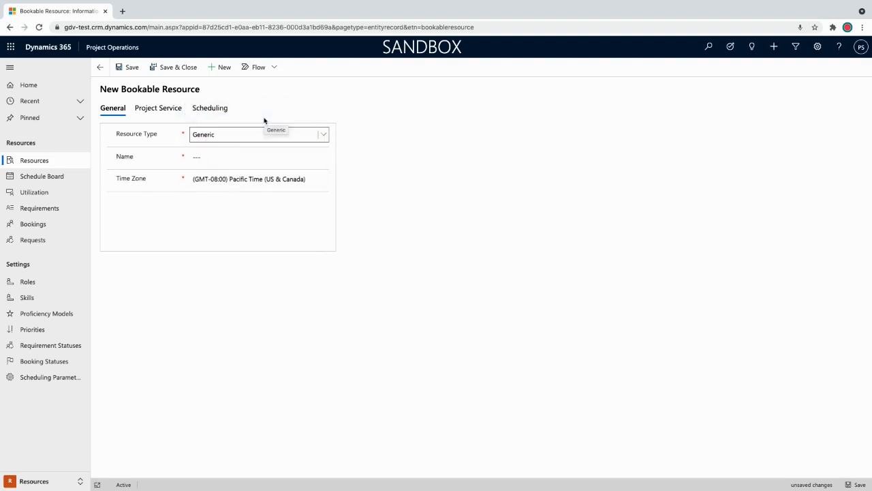
{"action": "left_click", "coordinate": [242, 158]}
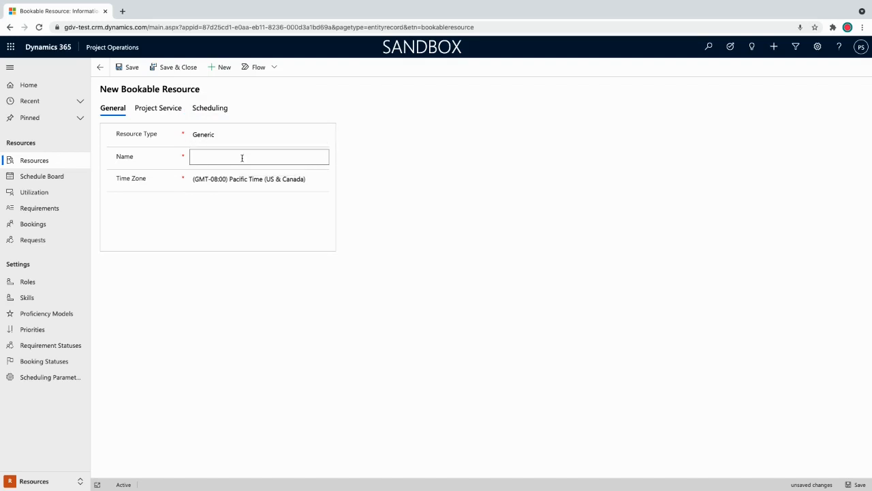
{"action": "type", "text": "Operations Lead- Generic"}
{"action": "left_click", "coordinate": [132, 71]}
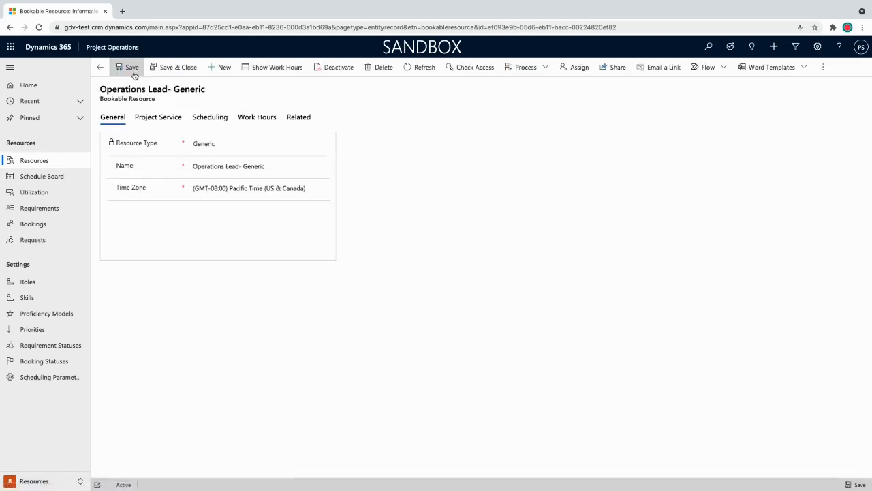
Step: Assign the Operations Lead resource category to the generic resource as its default role, and save and close the association
{"action": "left_click", "coordinate": [169, 121]}
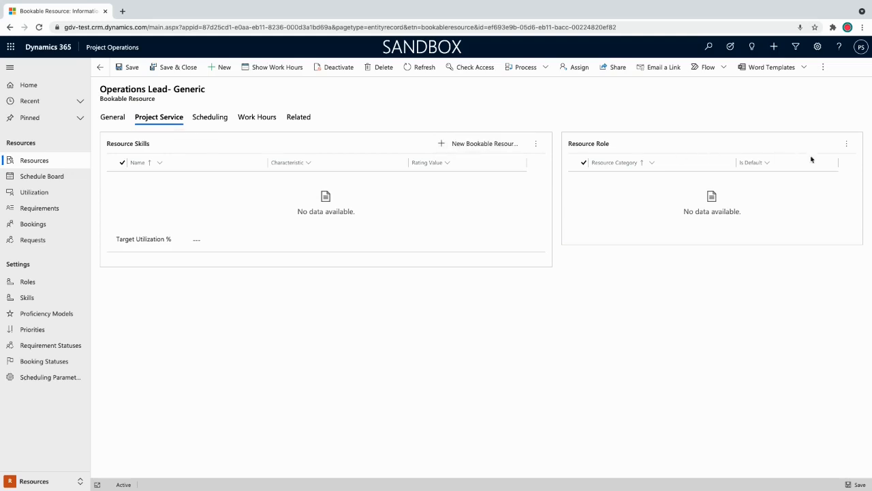
{"action": "left_click", "coordinate": [846, 146]}
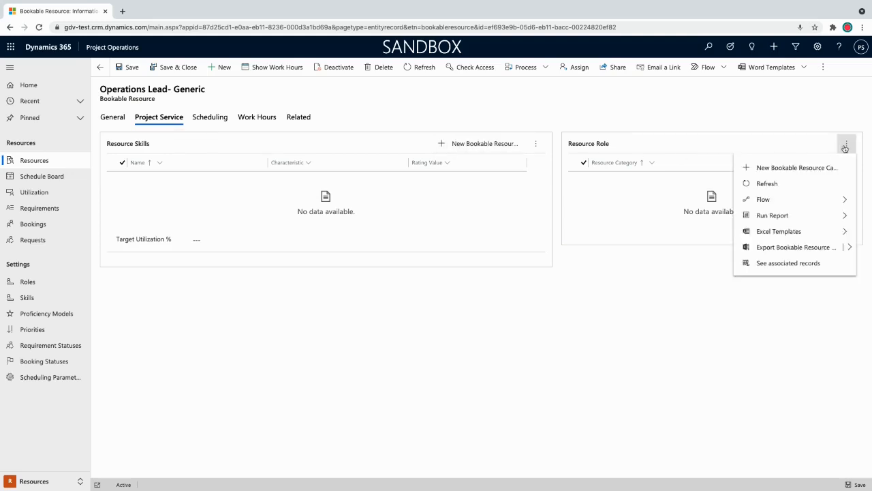
{"action": "left_click", "coordinate": [800, 168]}
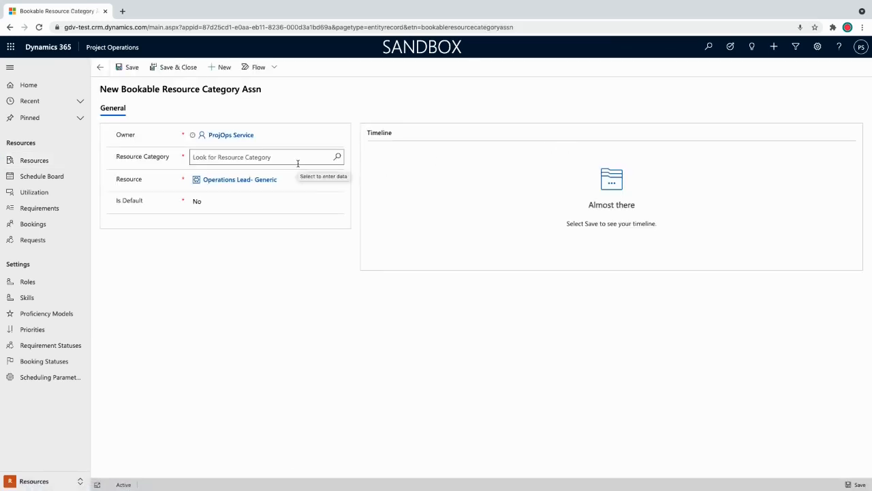
{"action": "left_click", "coordinate": [297, 163]}
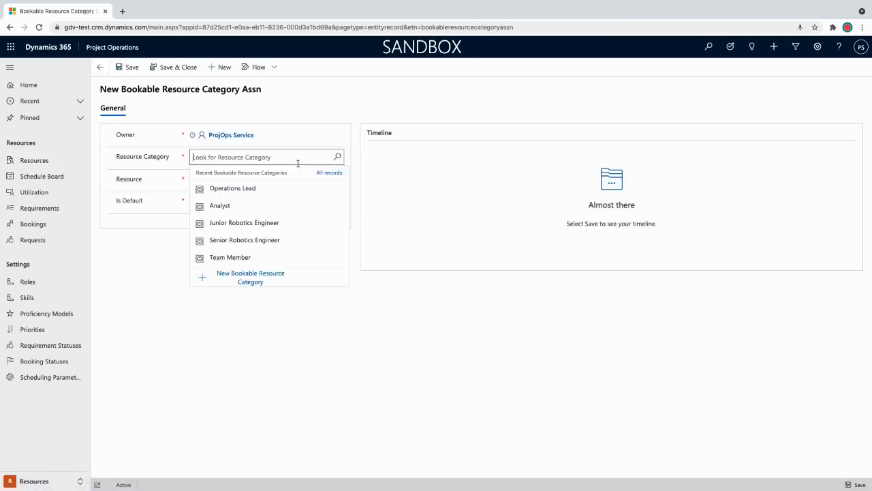
{"action": "left_click", "coordinate": [285, 191]}
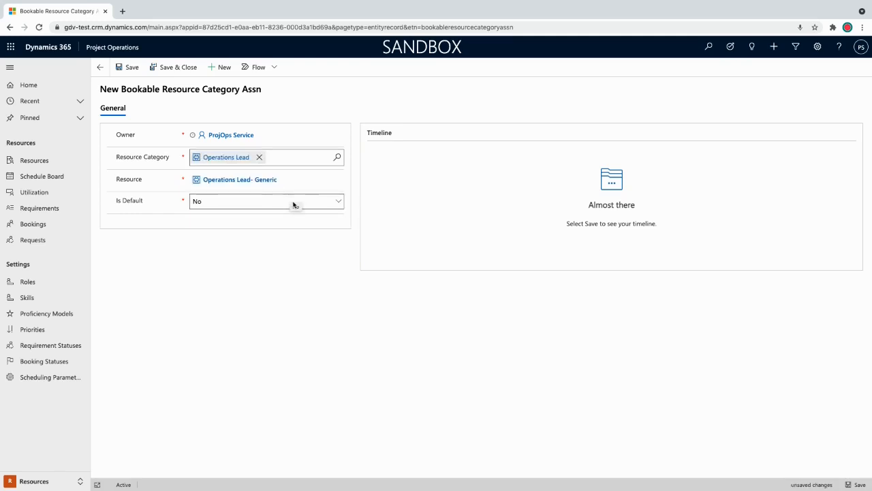
{"action": "left_click", "coordinate": [294, 205]}
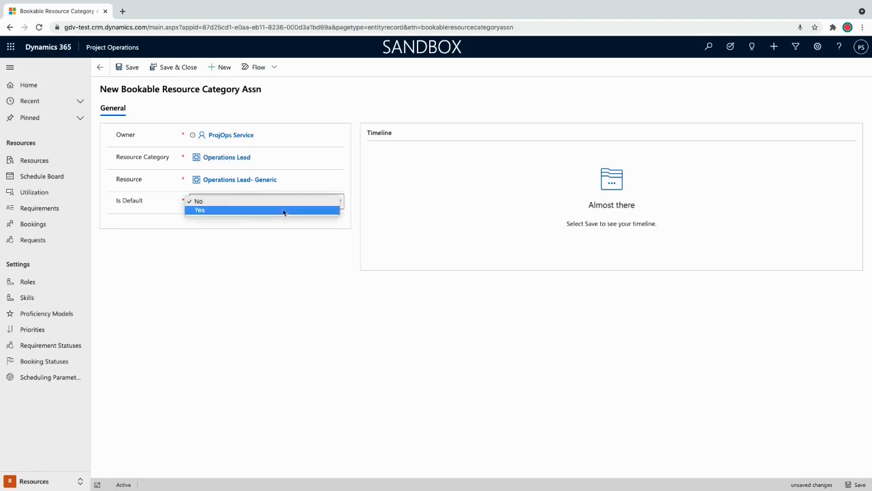
{"action": "left_click", "coordinate": [280, 211]}
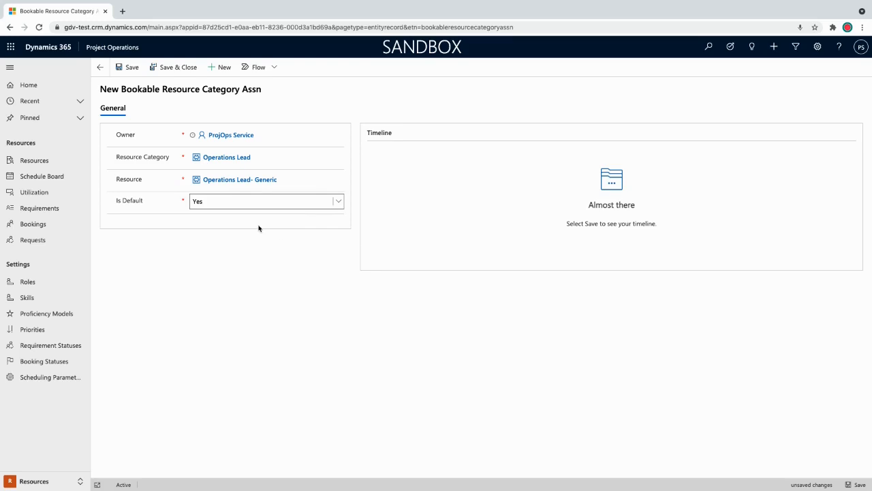
{"action": "left_click", "coordinate": [190, 75]}
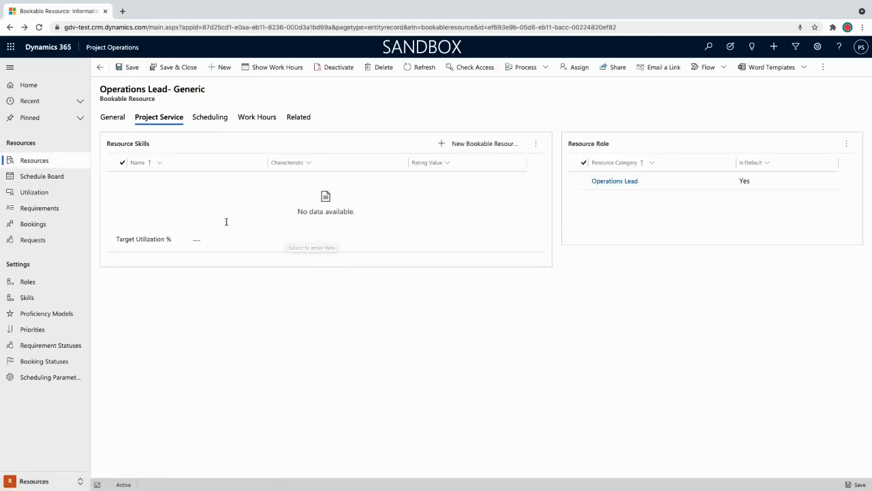
Step: Set the time zone for all events in the resource's working-hours series to (GMT-08:00) Pacific Time (US & Canada), and save and close the resource
{"action": "left_click", "coordinate": [213, 123]}
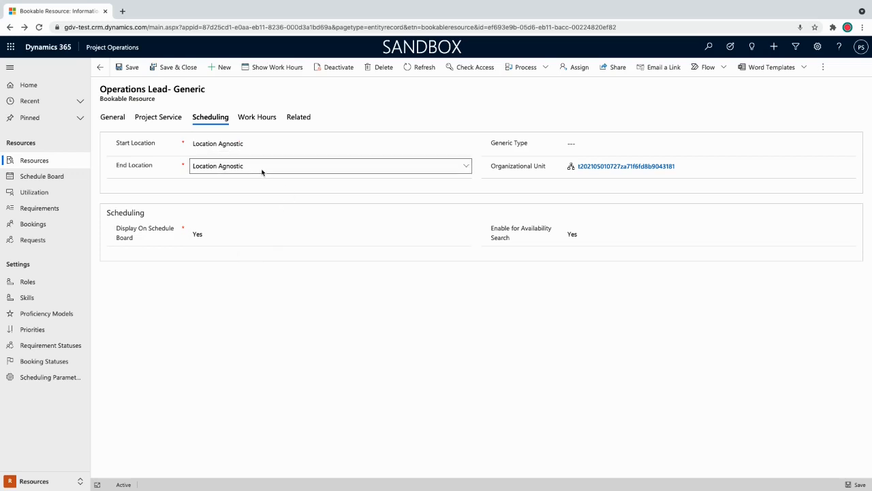
{"action": "left_click", "coordinate": [265, 126]}
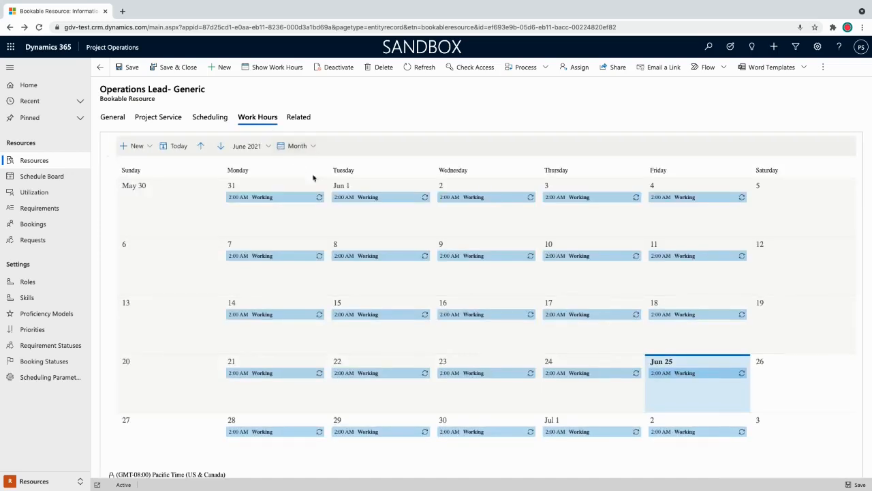
{"action": "left_click", "coordinate": [392, 202]}
{"action": "left_click", "coordinate": [455, 225]}
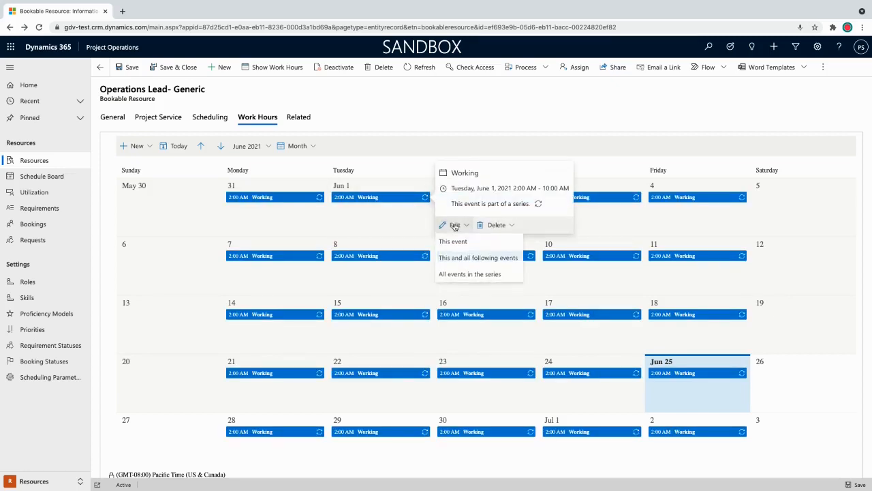
{"action": "left_click", "coordinate": [497, 276]}
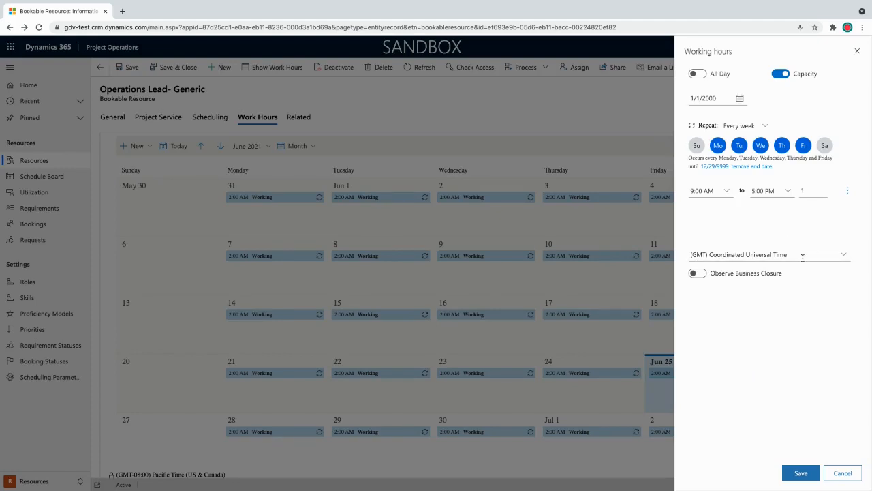
{"action": "left_click", "coordinate": [842, 257]}
{"action": "scroll", "coordinate": [773, 147], "scroll_direction": "up", "scroll_amount": 6}
{"action": "scroll", "coordinate": [773, 148], "scroll_direction": "up", "scroll_amount": 4}
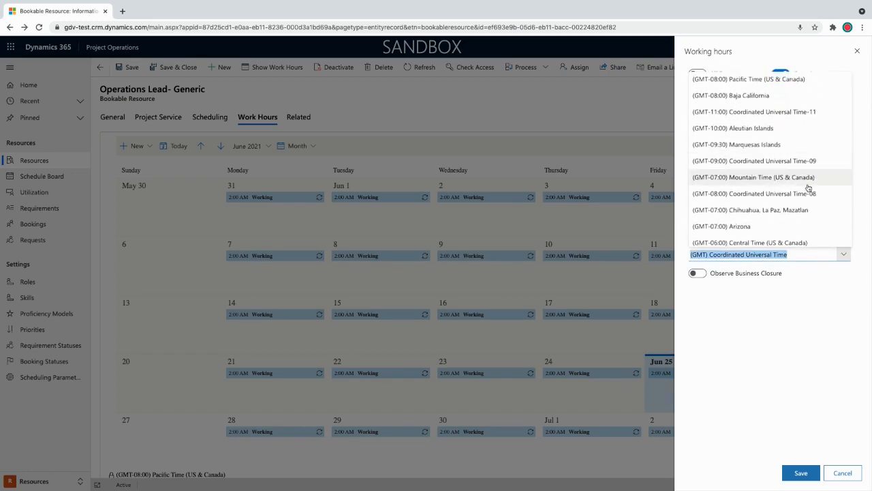
{"action": "scroll", "coordinate": [808, 187], "scroll_direction": "up", "scroll_amount": 1}
{"action": "left_click", "coordinate": [816, 136]}
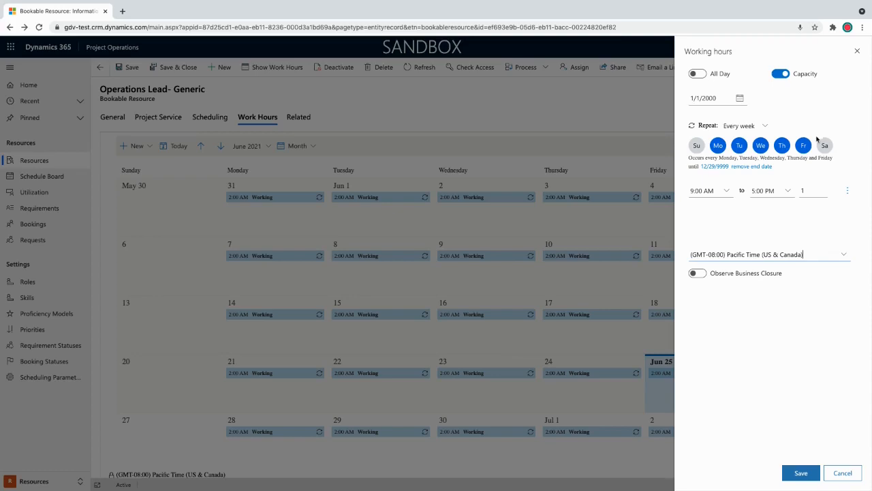
{"action": "left_click", "coordinate": [791, 471]}
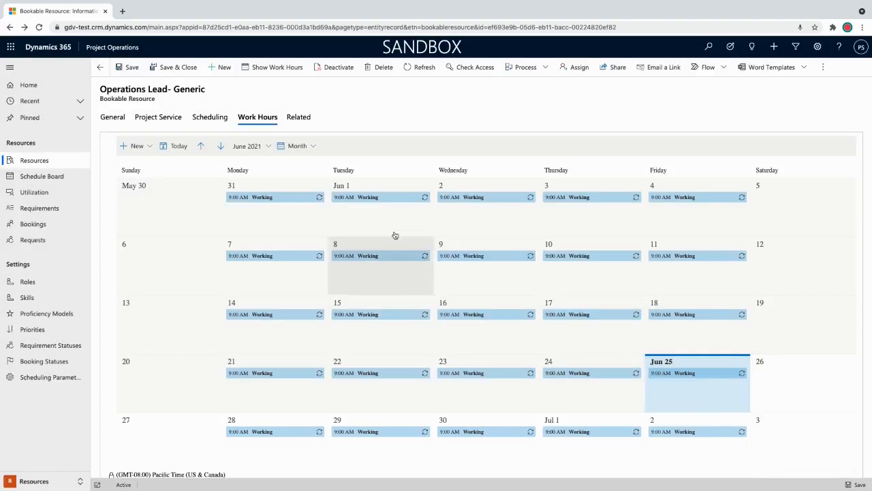
{"action": "left_click", "coordinate": [378, 198]}
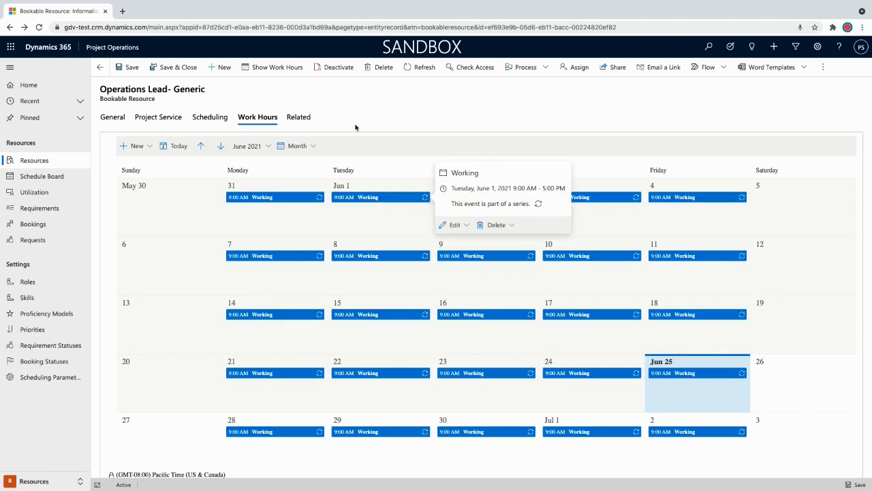
{"action": "left_click", "coordinate": [178, 71]}
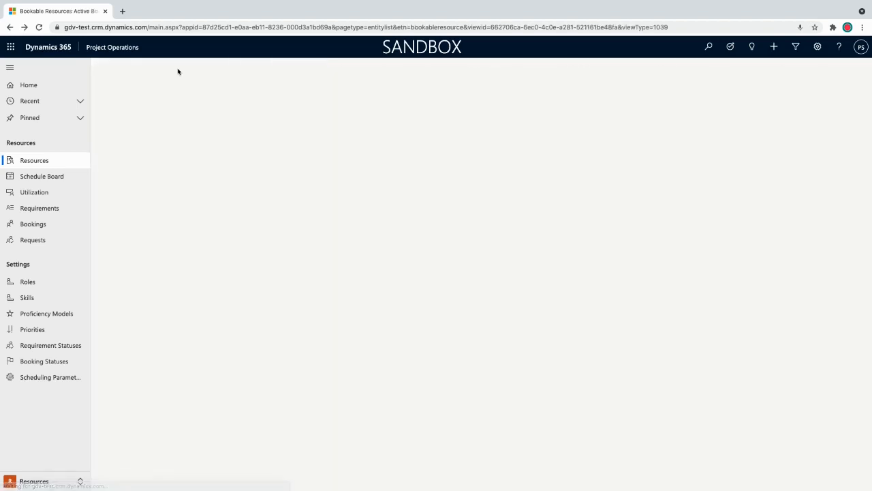